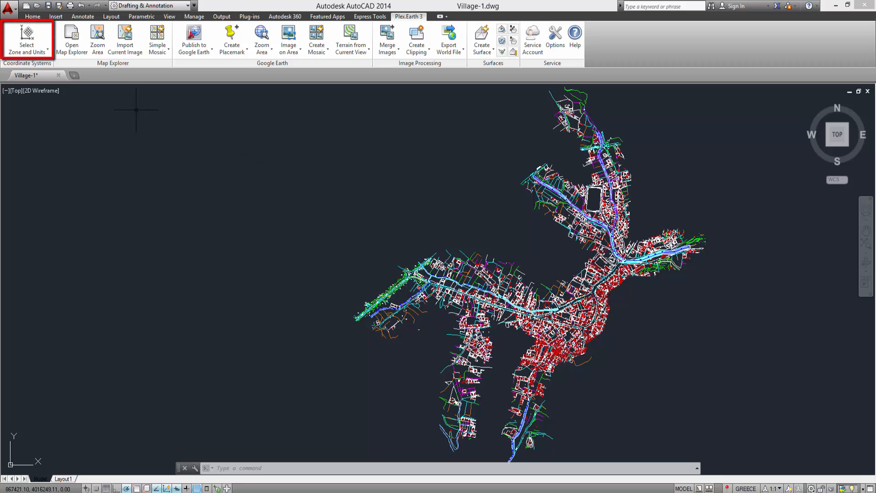
Set the drawing's zone to Greece with the GGRS87 / Greek Grid coordinate system and drawing units in Meters
left_click(39, 39)
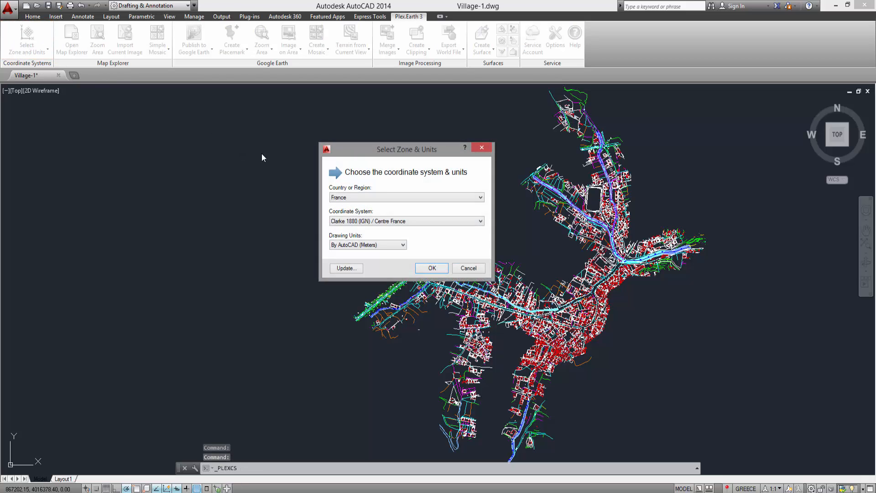
left_click(388, 197)
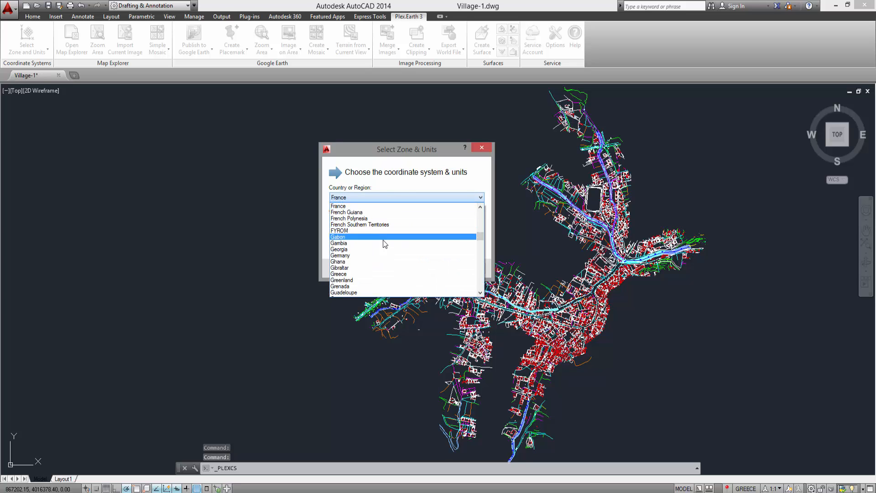
left_click(377, 274)
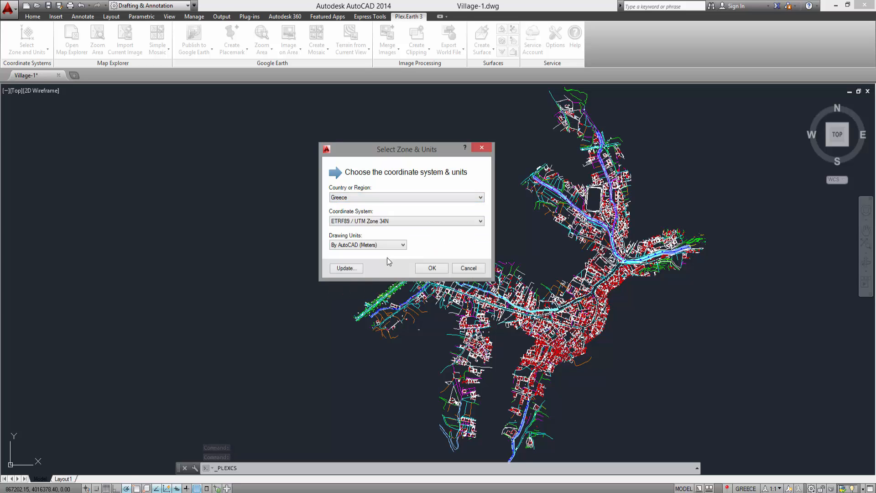
left_click(428, 221)
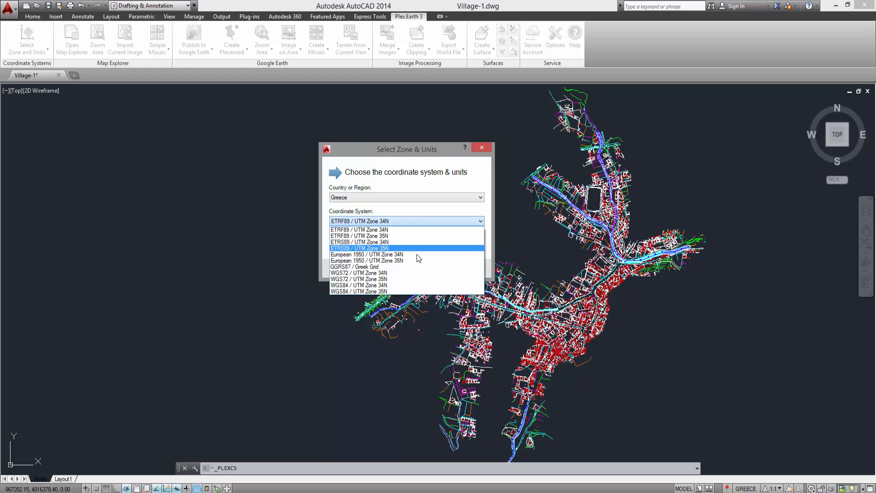
left_click(406, 267)
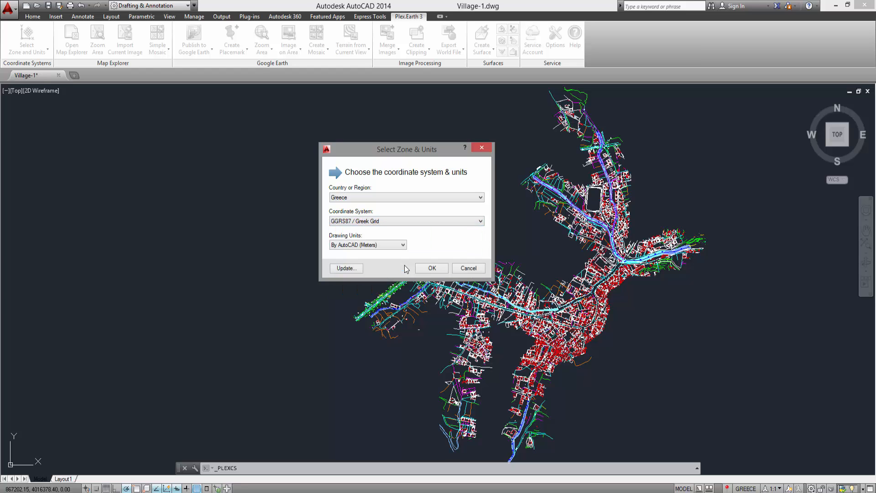
left_click(404, 246)
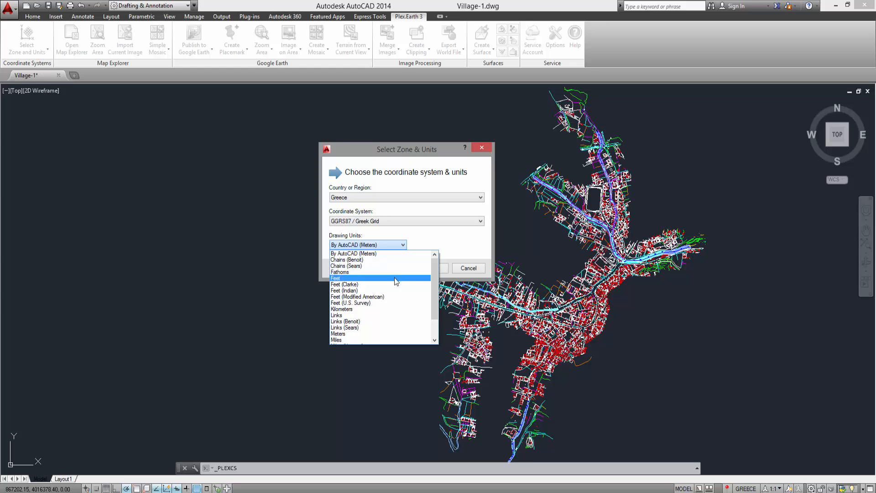
left_click(385, 333)
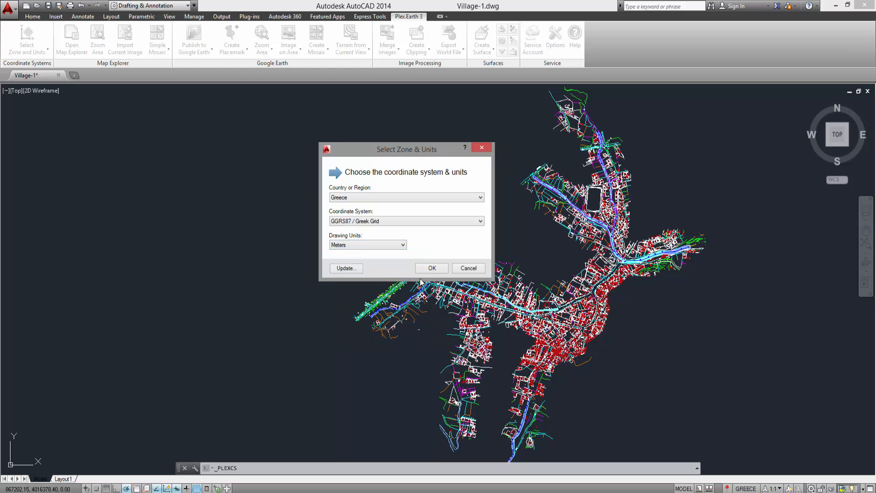
left_click(430, 267)
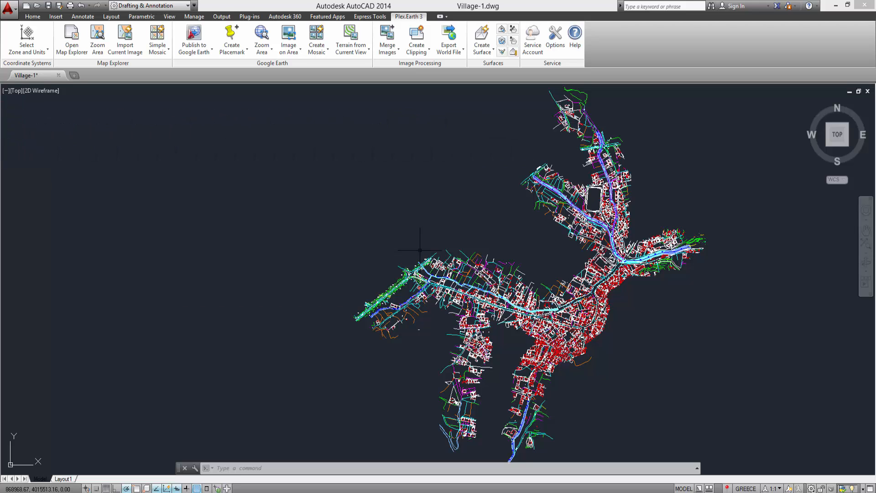
Start a new map in Map Explorer from the Bing Maps Aerial base map template
left_click(74, 42)
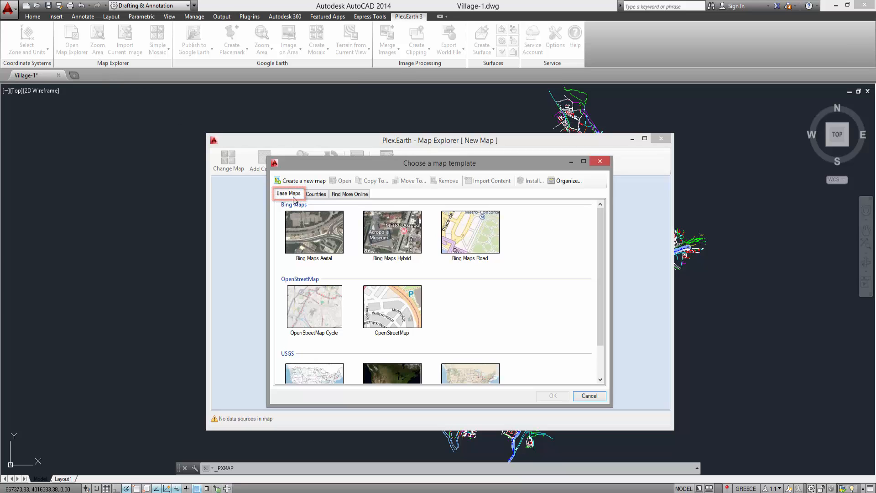
left_click(317, 195)
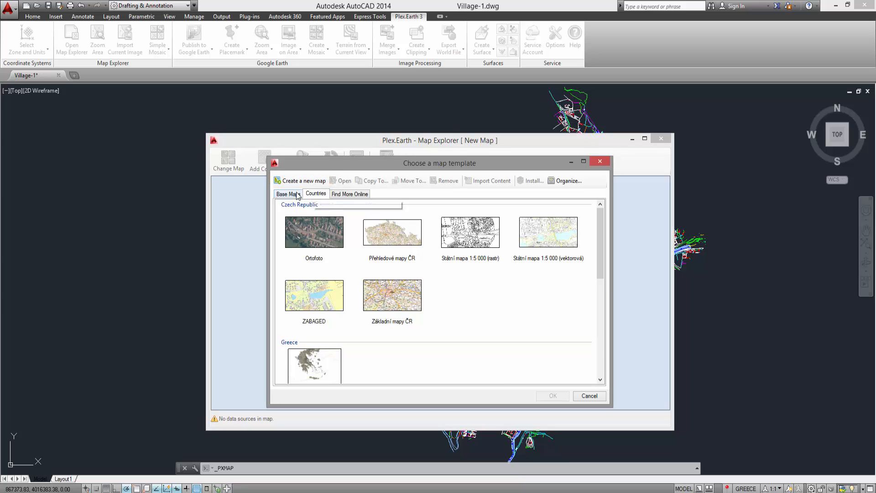
left_click(297, 194)
left_click(315, 235)
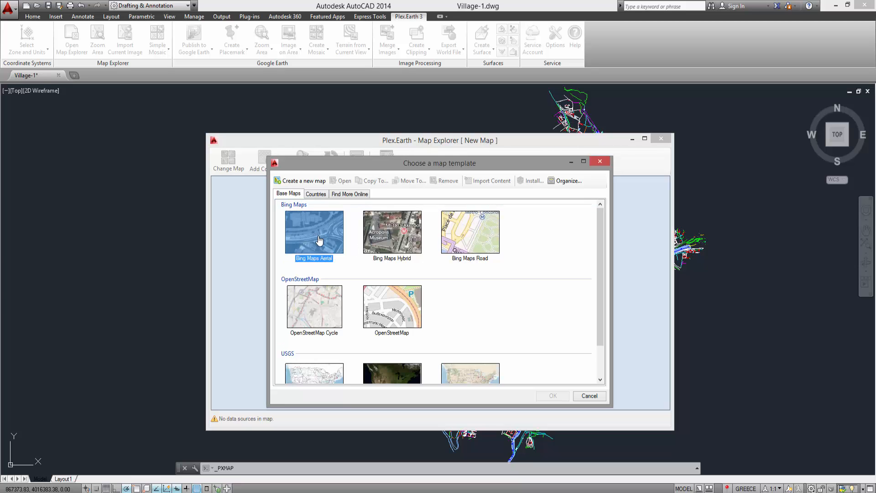
left_click(553, 396)
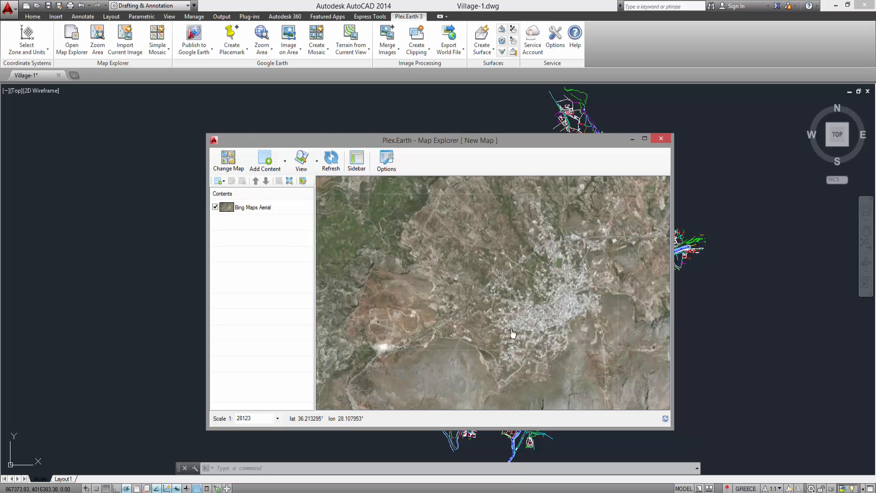
Close Map Explorer with the view zoomed in on the village and save that view as the default map view
scroll(511, 333, "up", 1)
left_click_drag(535, 318, 500, 314)
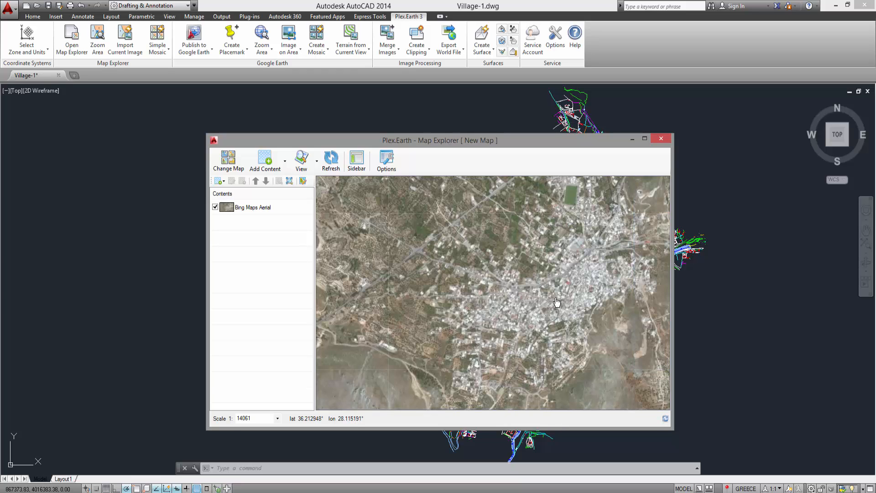
scroll(557, 302, "up", 1)
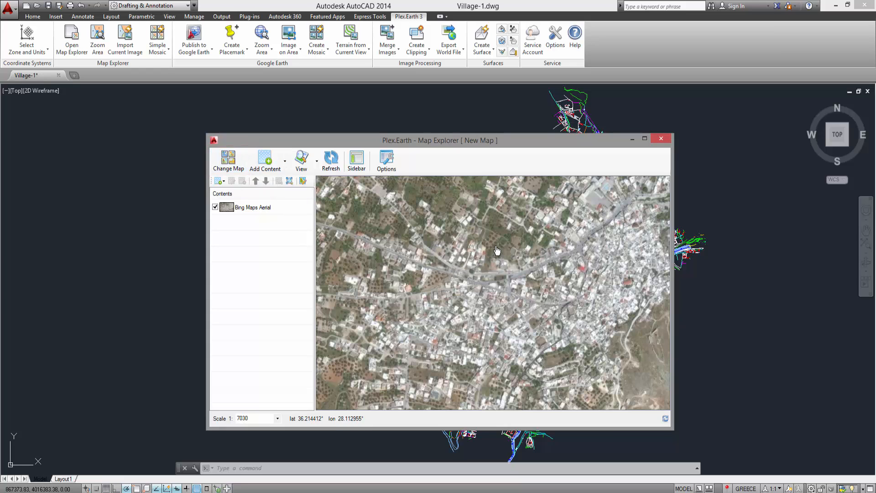
left_click(662, 138)
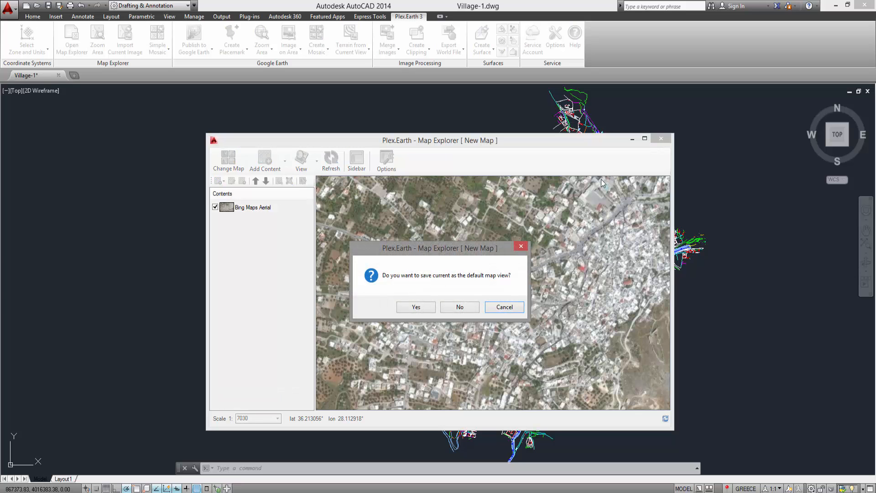
left_click(423, 307)
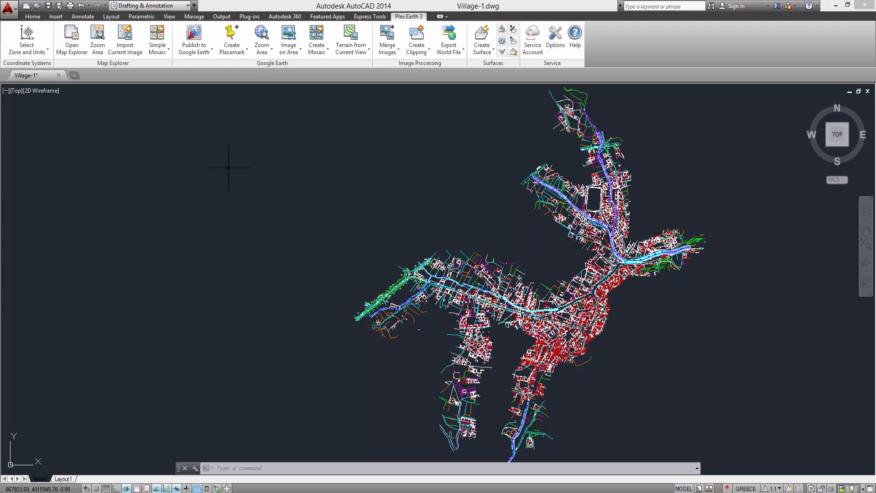
Zoom Map Explorer to a rectangular area of the drawing that spans most of the village
left_click(95, 42)
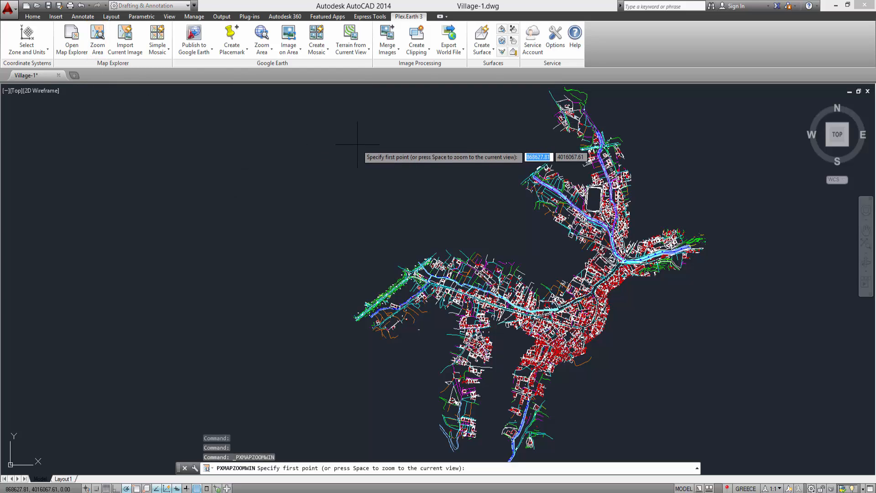
left_click(372, 111)
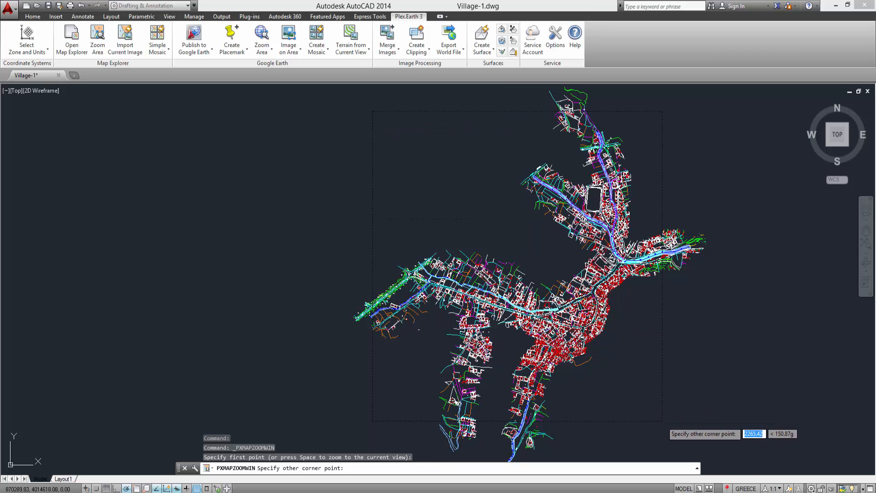
left_click(672, 425)
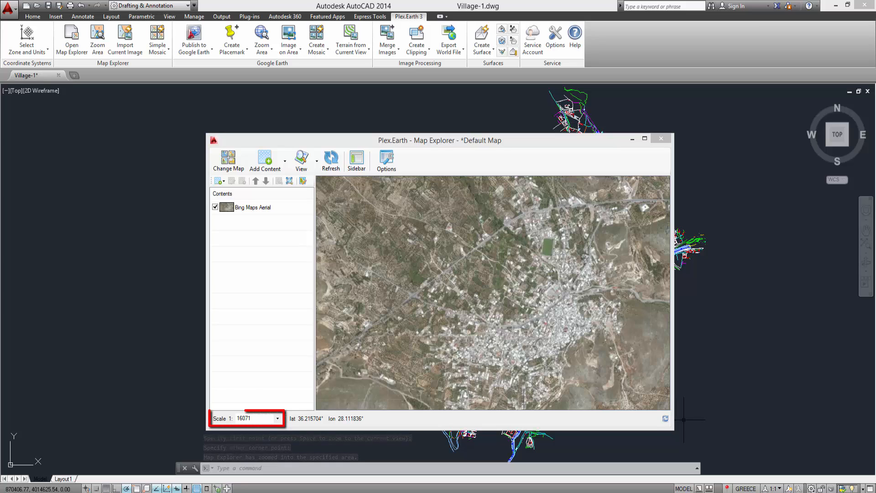
Set the map scale to 1:10000 and import the current map image into the drawing
left_click(277, 418)
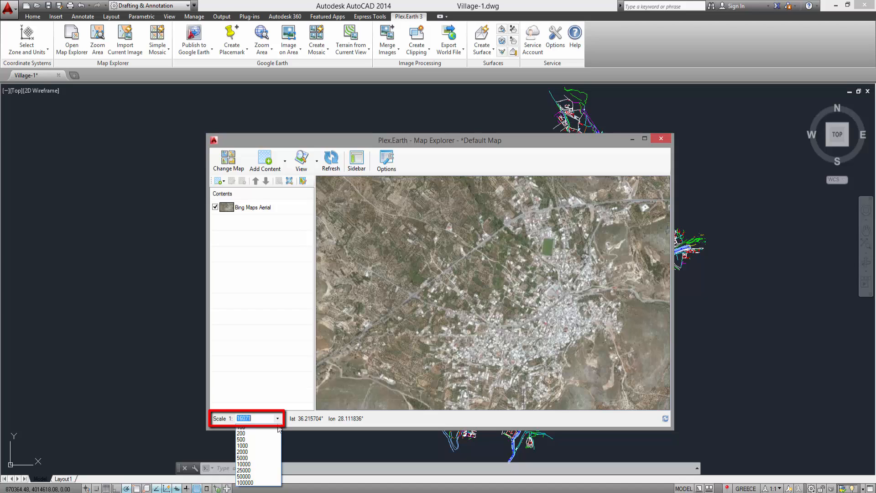
left_click(267, 462)
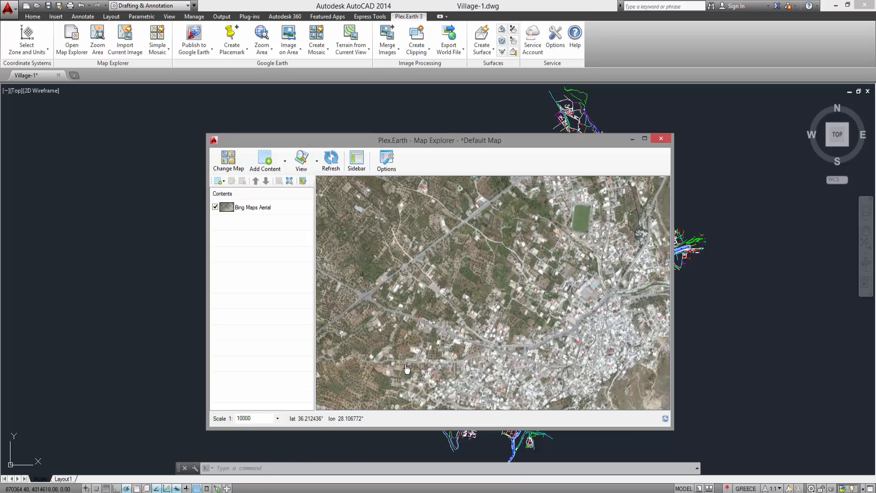
left_click(632, 138)
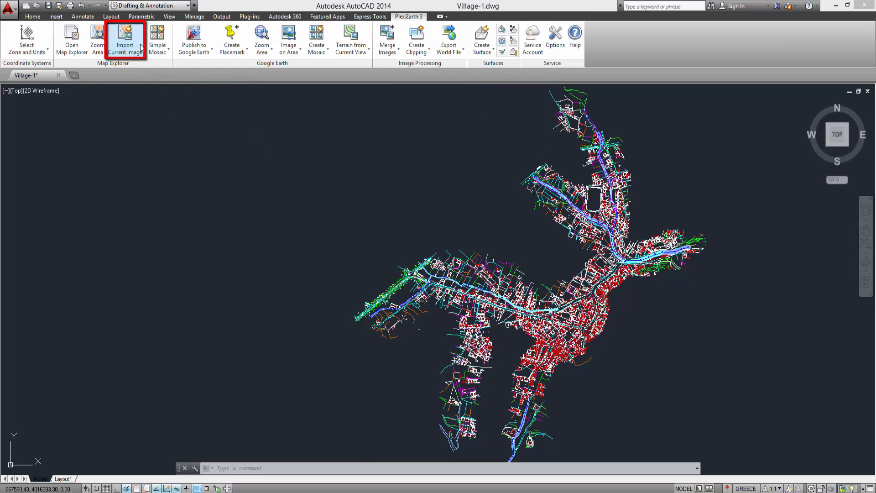
left_click(125, 40)
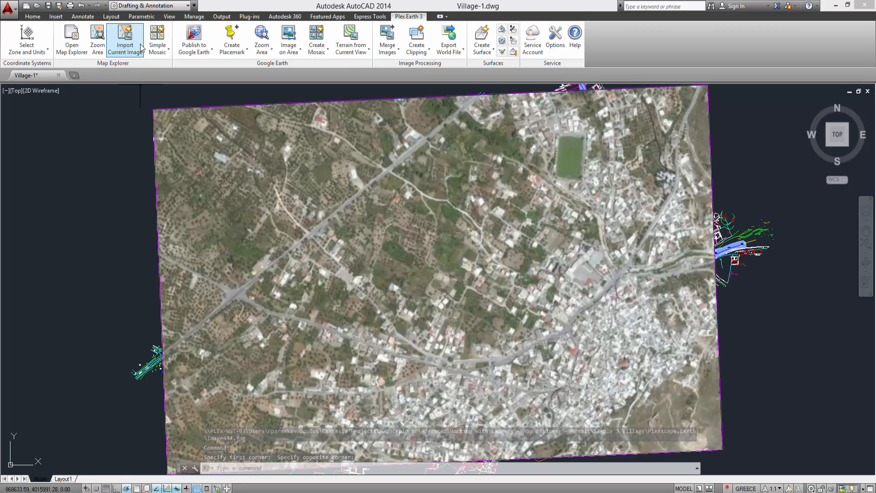
Send the imported aerial image to the back of the draw order, behind the village linework
left_click(246, 96)
left_click(235, 119)
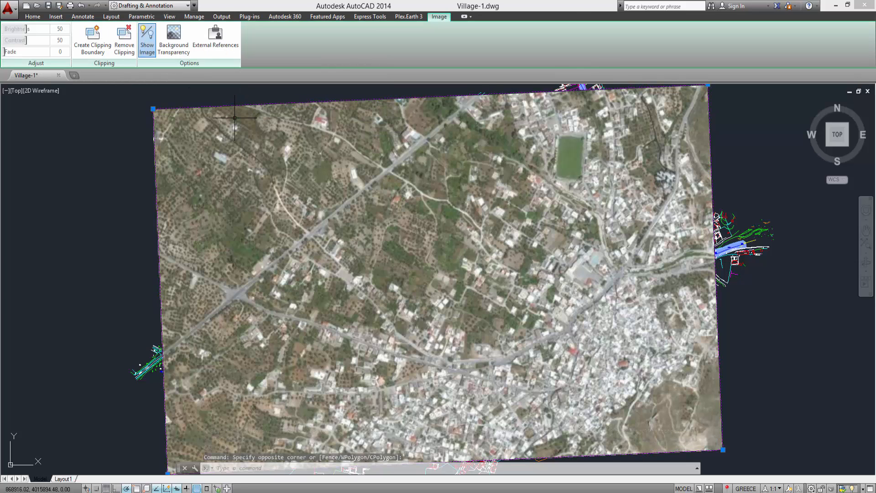
right_click(235, 119)
mouse_move(308, 228)
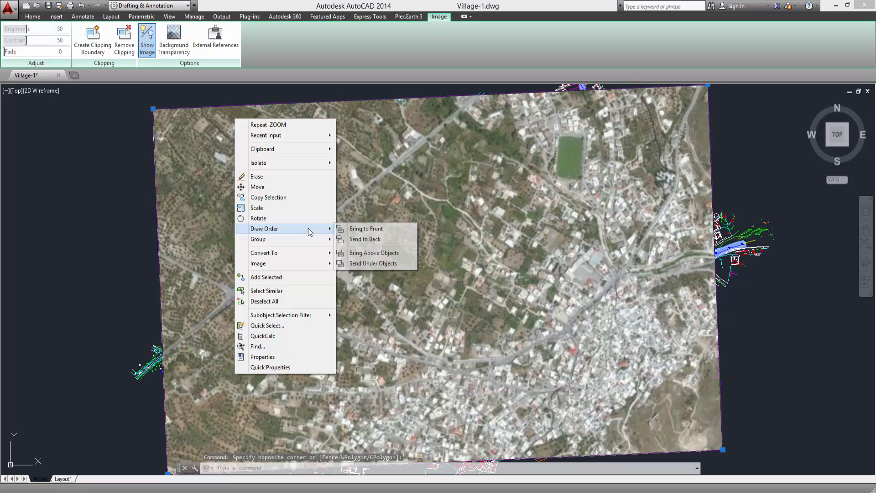
left_click(366, 239)
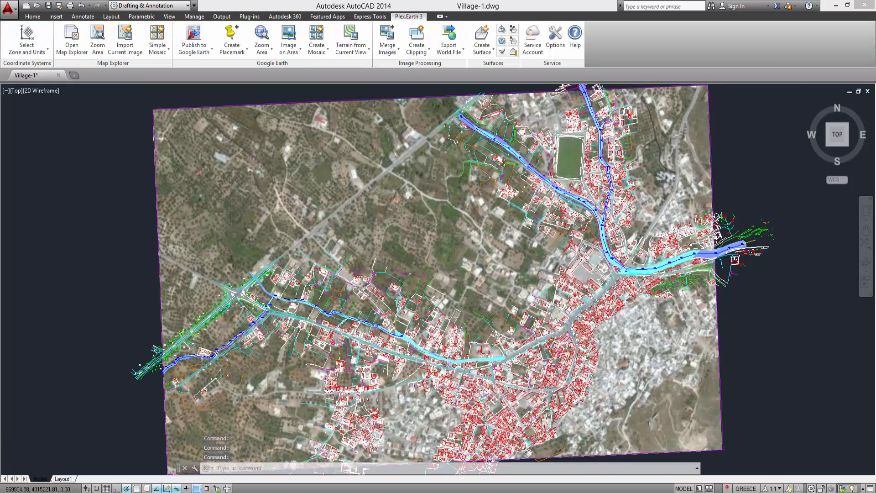
scroll(566, 352, "up", 3)
middle_click_drag(652, 331, 588, 338)
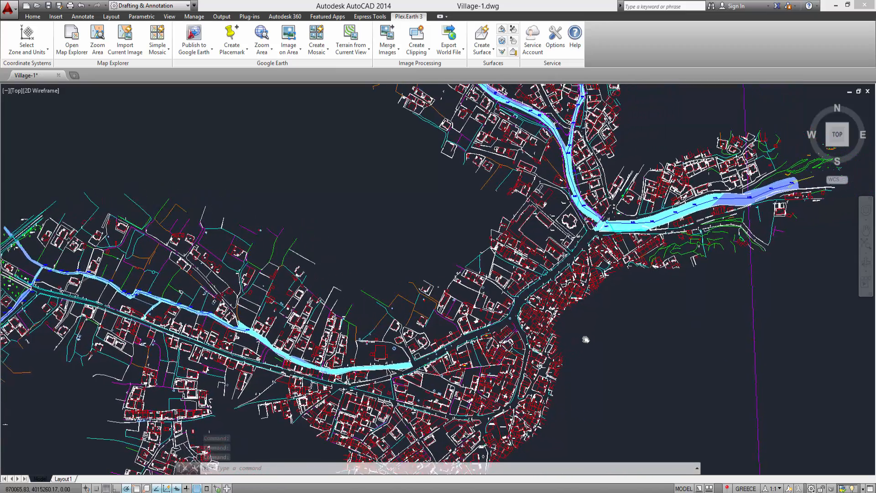
scroll(595, 325, "up", 2)
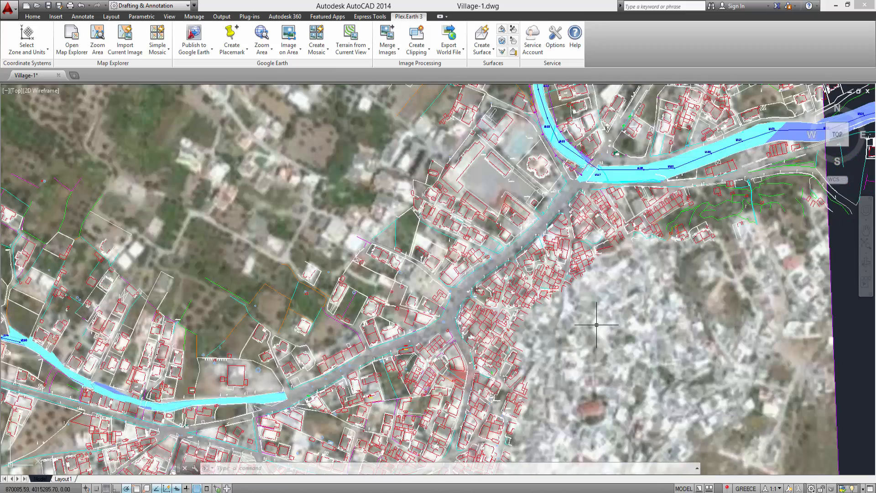